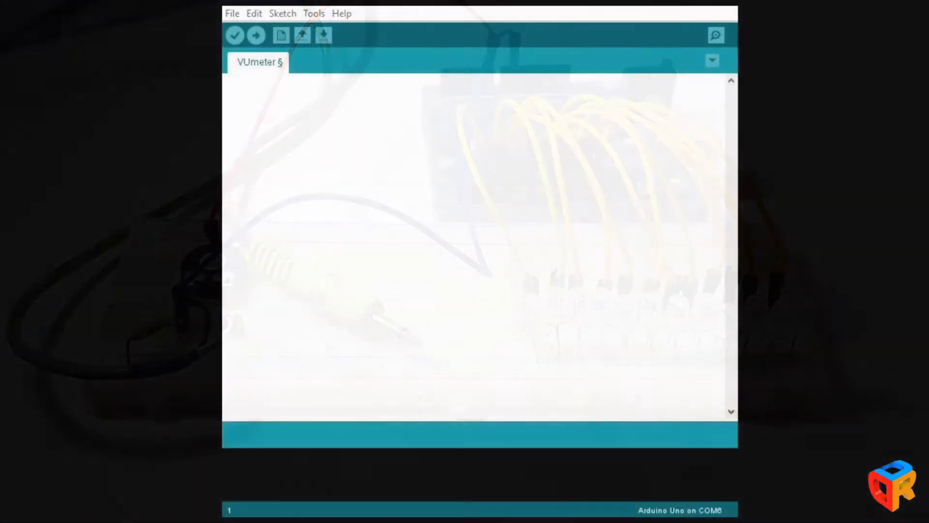
text(int analogPin = A0;)
text(		//setting A0 as analog pin  )
text(int val = 0)
text(;)
text(  //setting )
text(value for analog input )
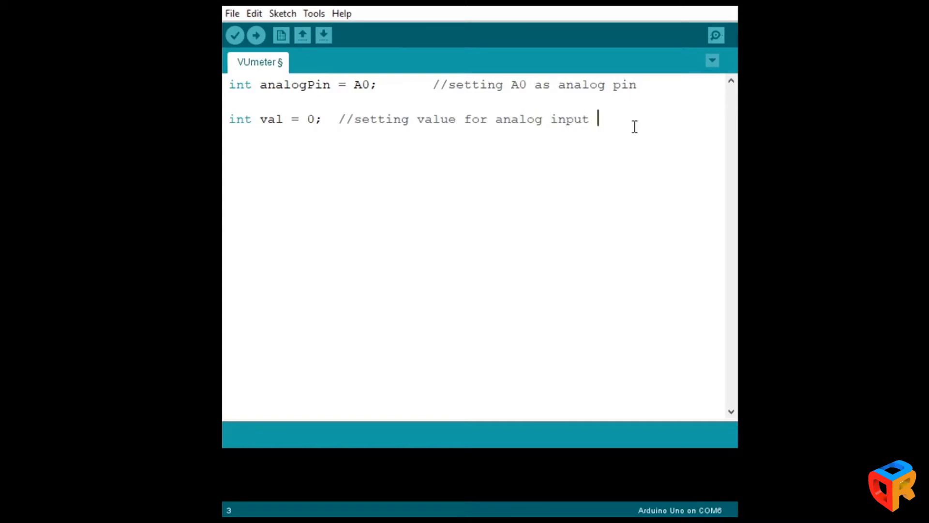
text(to 0)
Finish the commented 'int analogPin = A0;' and 'int val = 0;' declarations and begin setup().
key(Return)
key(Return)
text(void setup() )
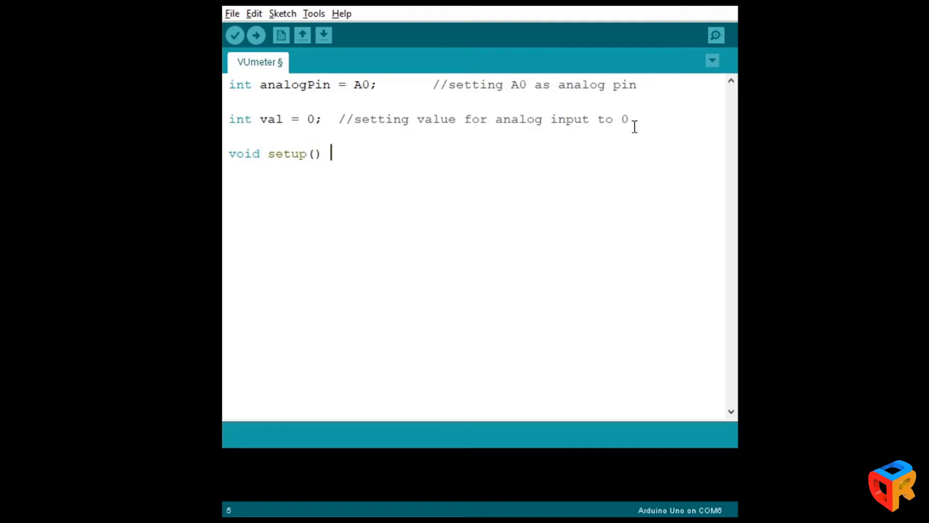
text({)
Write Serial.begin(9600) and a for loop over pins 2–13 calling pinMode(i, OUTPUT).
key(Return)
text(Serial.begin(9600);)
key(Return)
text(for (int i = 2; i)
key(BackSpace)
text(<=13; i++)
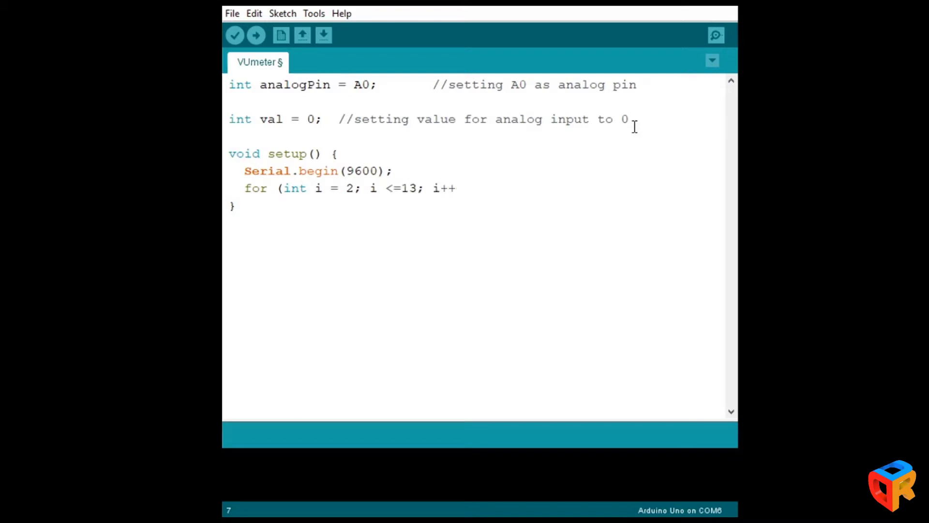
text())
text( {)
key(Return)
Add // comments to the Serial.begin and pinMode for-loop lines.
click(578, 172)
text(//this line is )
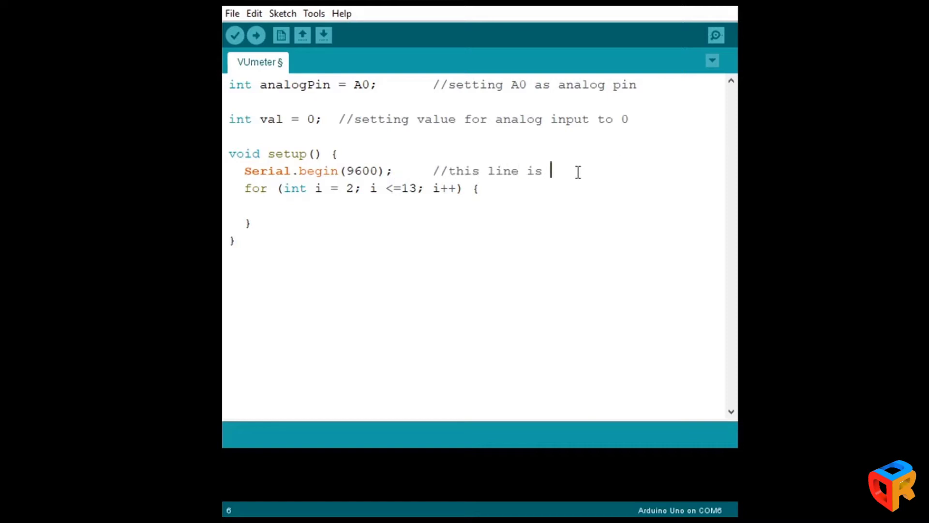
text(used eeto setup SerialMon)
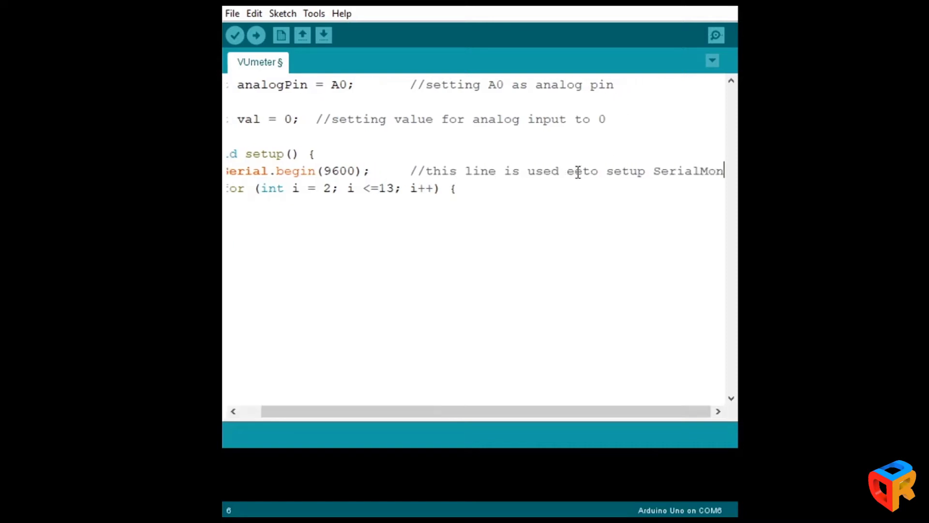
text(itor, to check value on)
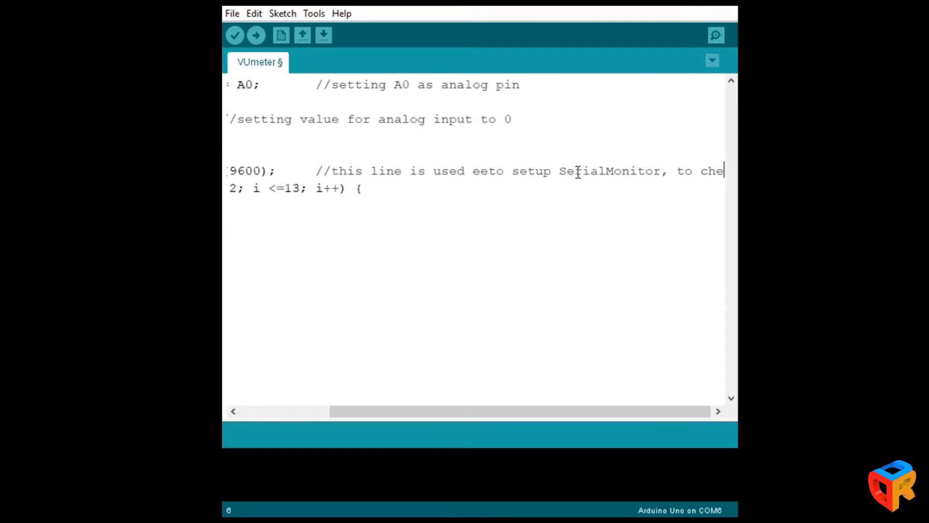
text( our input)
key(Down)
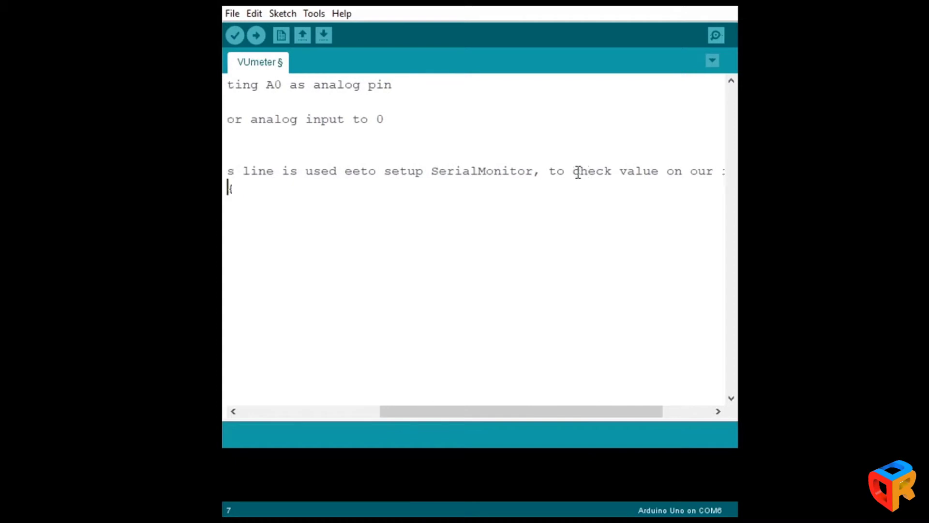
key(Home)
key(End)
text(//)
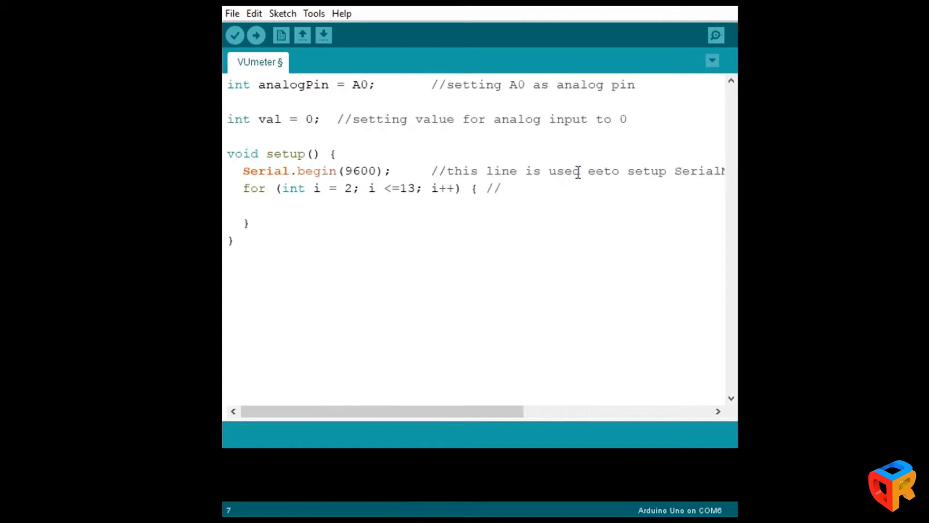
text(for loop that defines desired pins ()
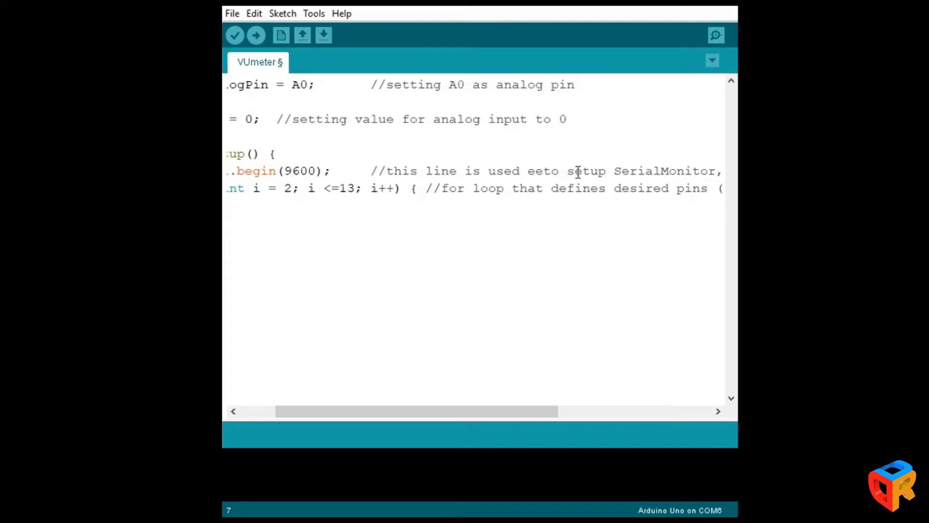
text(2-13) )
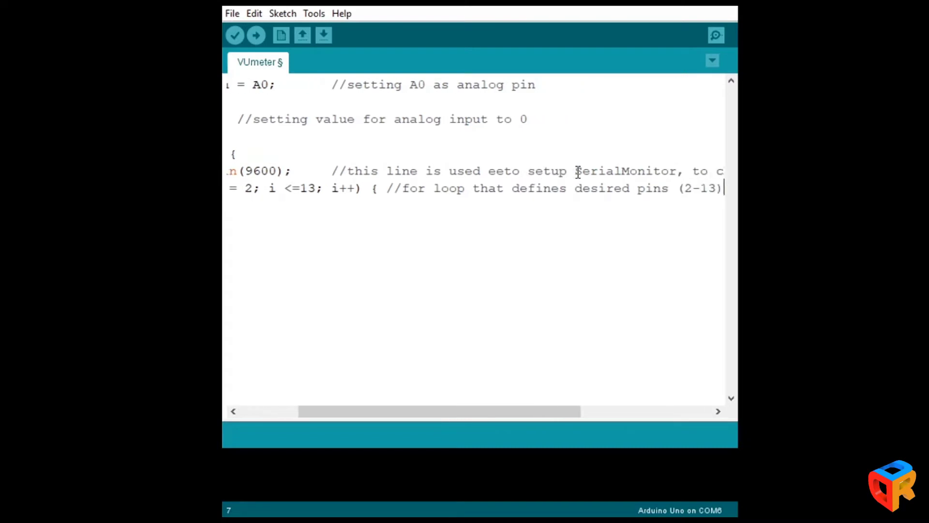
text(as Outputs for LEDs)
key(Home)
key(End)
key(End)
key(Return)
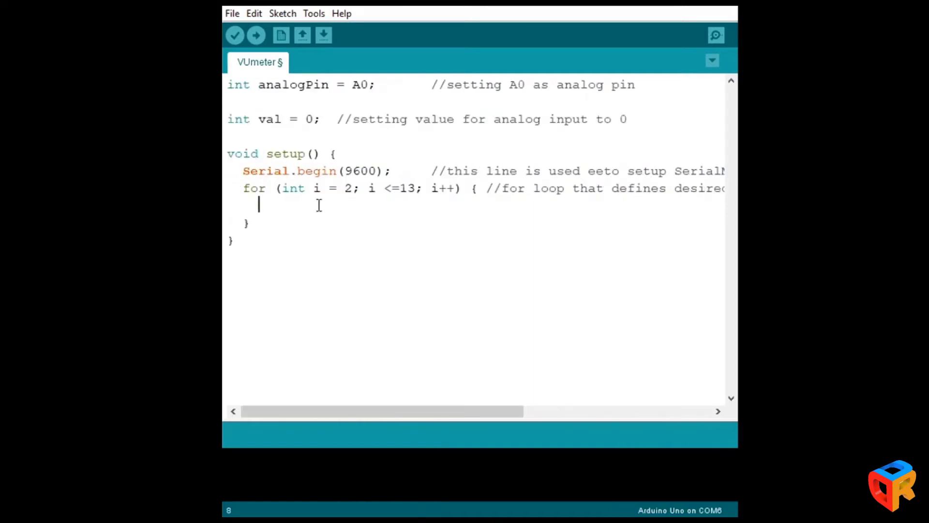
text(pinMode (i, OUTPUT);)
Write commented val = analogRead(A0), Serial.println(val) and analogvalue = val/10 lines in loop().
key(Down)
key(Down)
key(End)
key(Return)
key(Return)
text(void loop())
text( {)
text(val = analogRead)
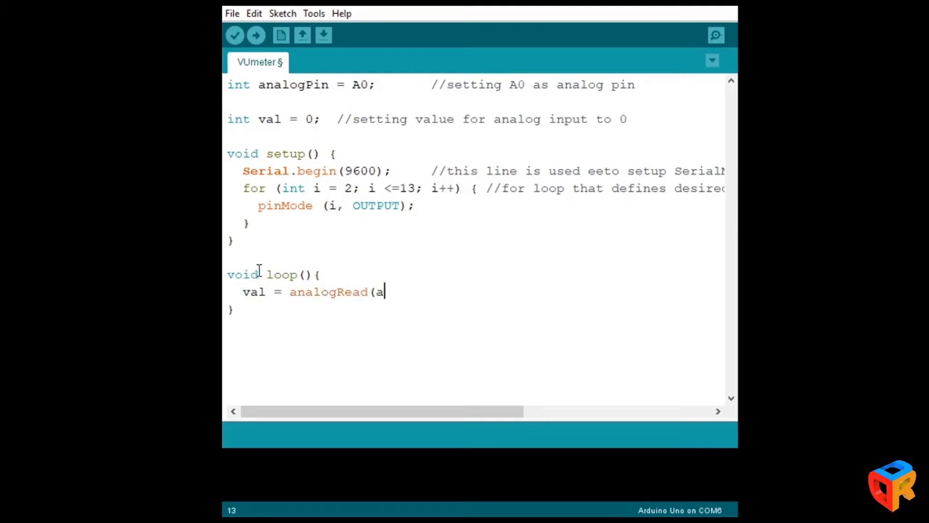
text(nalogPin);  //defining audio signal on A0)
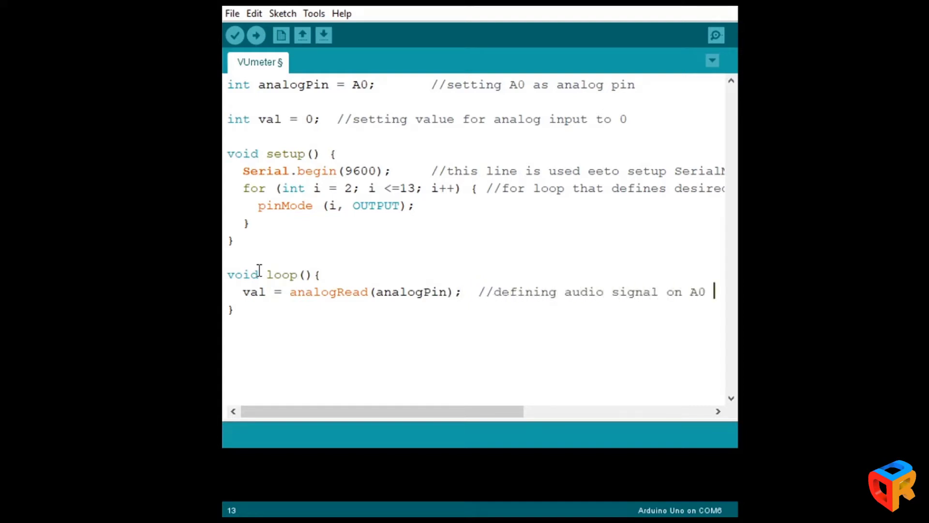
text(as VAL variable)
key(Return)
text(Serial.println(val);)
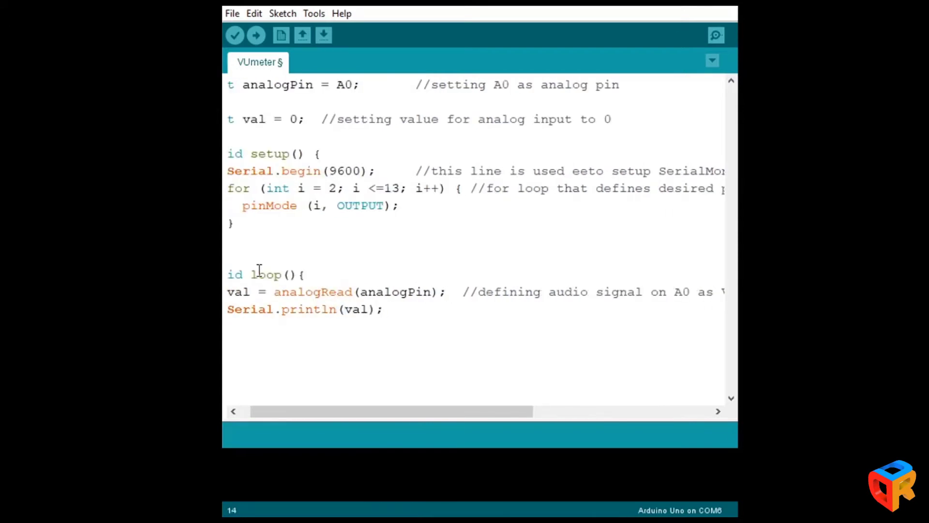
text(prints value of variable VAL in SerialMonitor)
key(Return)
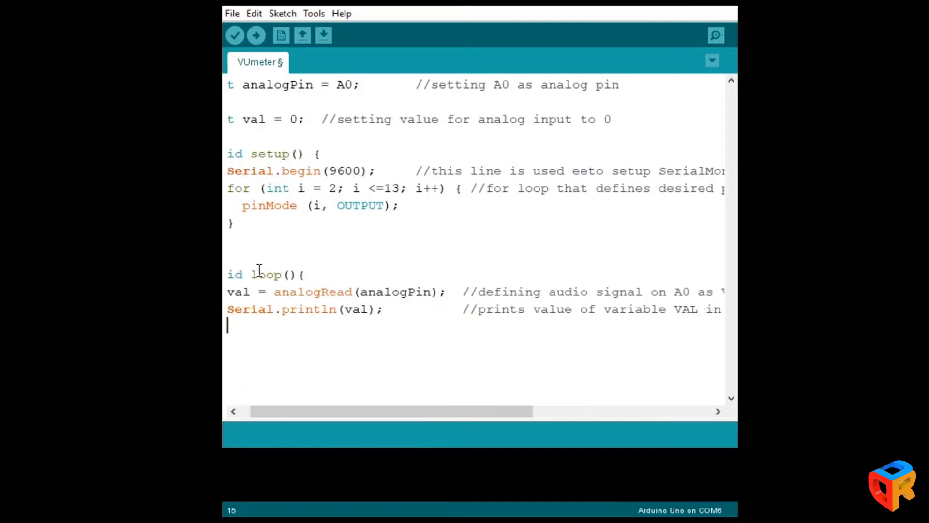
text(int analogvalue)
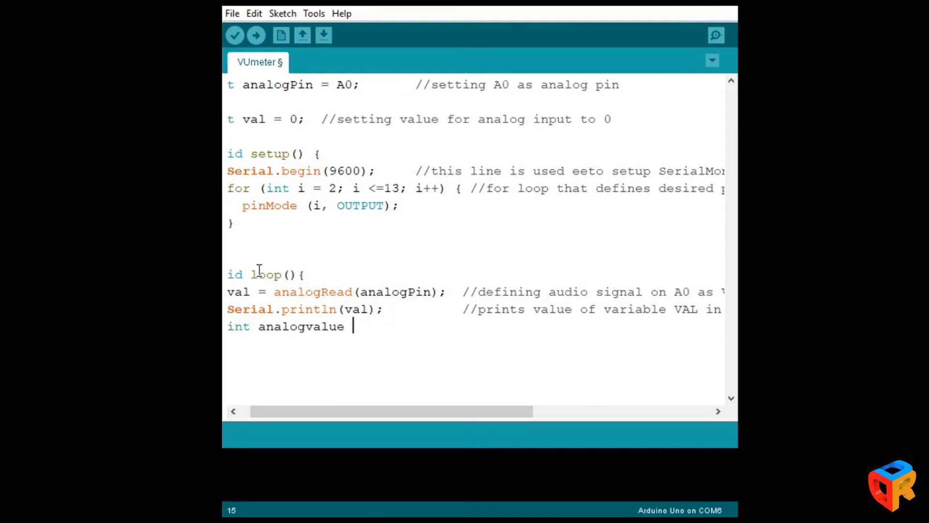
text(= val/1)
text(     //dividing VAL and putting to variable ANALOGVALUE to match )
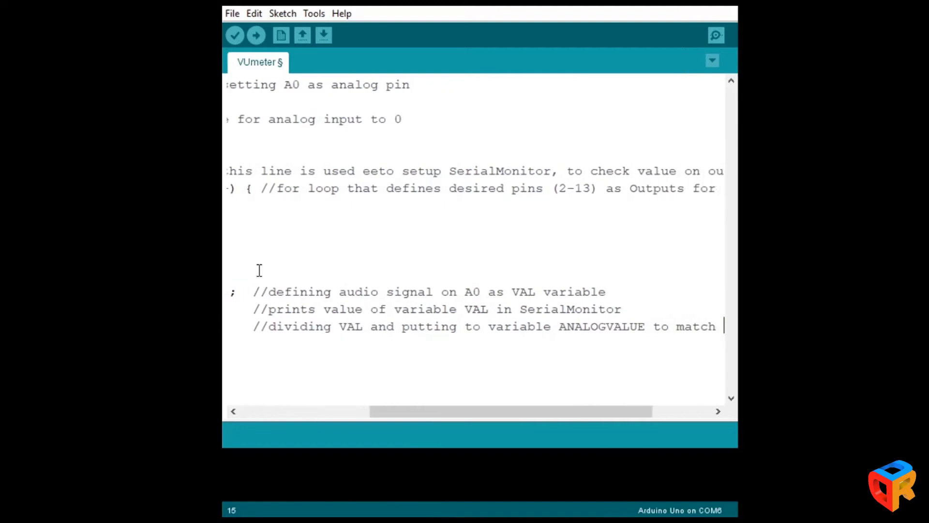
text(the number of LEDs)
key(Return)
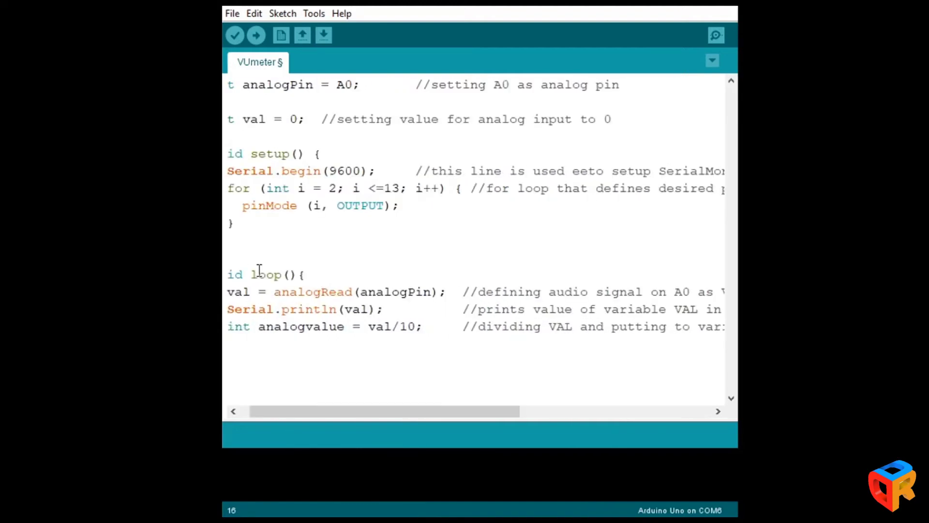
text(for (int x = 2; x <= analogvalue; x++) {    /)
text(for loop that turns )
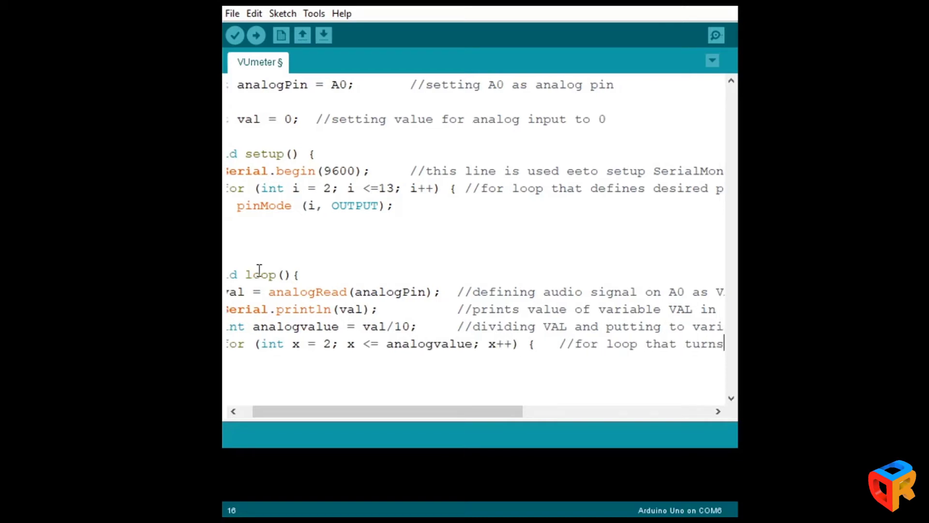
text(on su)
text( much LEDs)
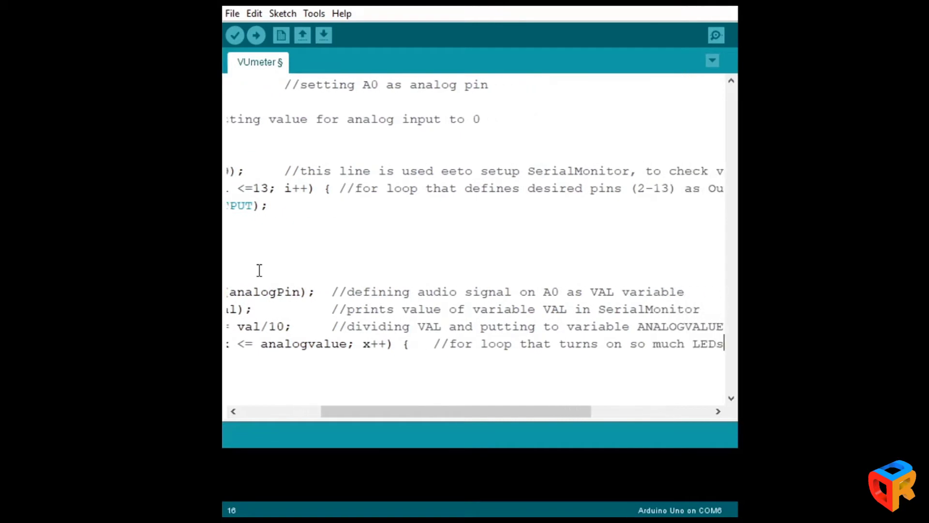
text(, as big the ANALO)
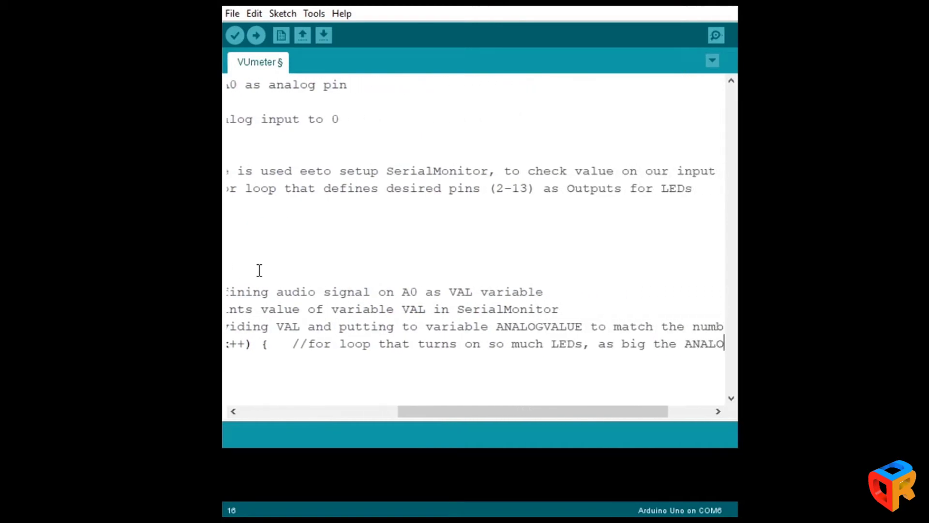
text(GVALUE is)
Write 'for (int x = 2; x <= analogvalue; x++)' containing digitalWrite(x, HIGH), with closing braces.
key(Return)
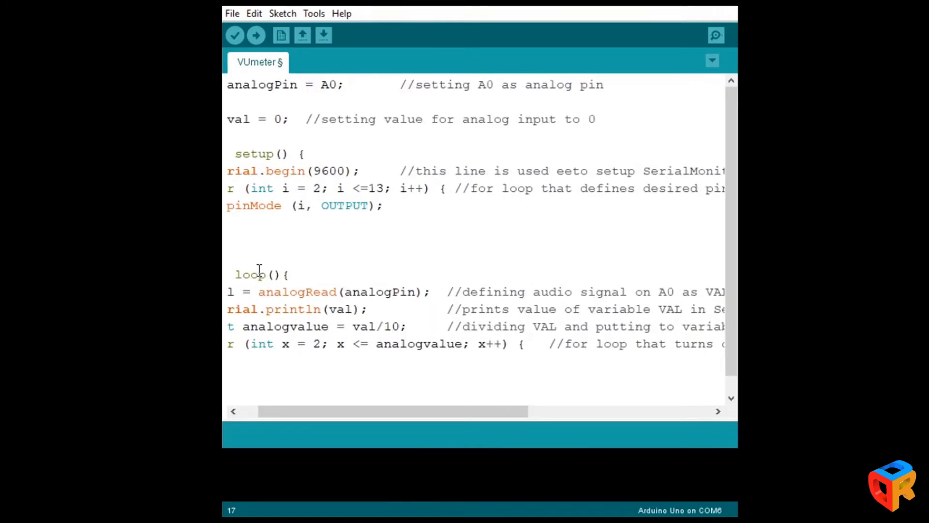
text(})
key(Return)
text(})
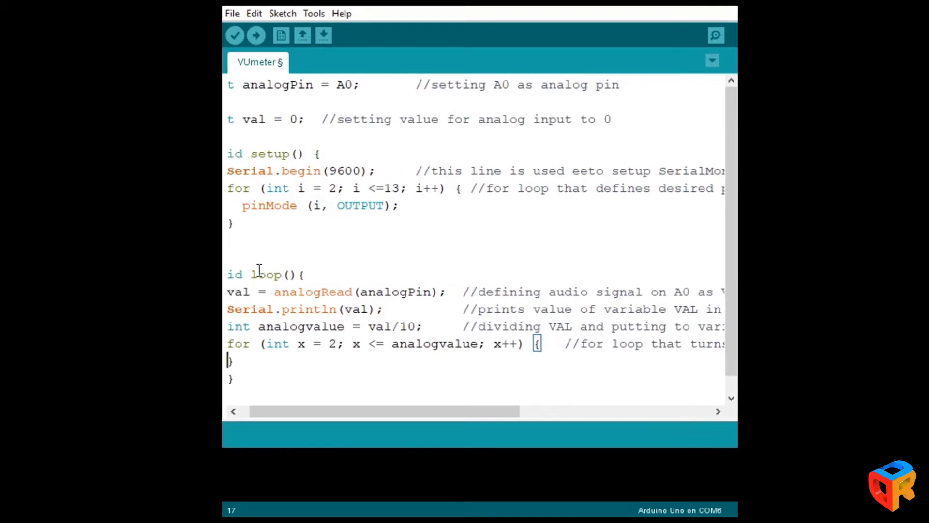
key(Return)
text(digitalWr)
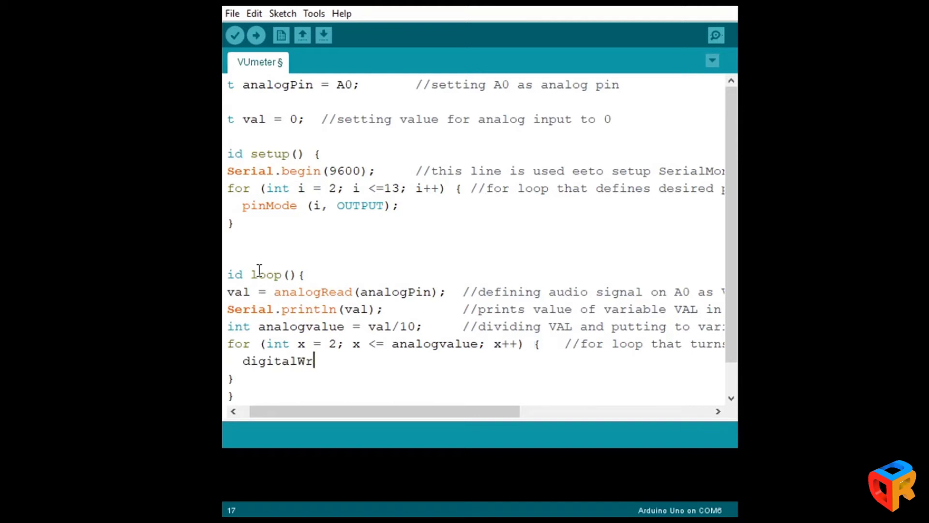
text(ite (x, HIGH);)
key(Return)
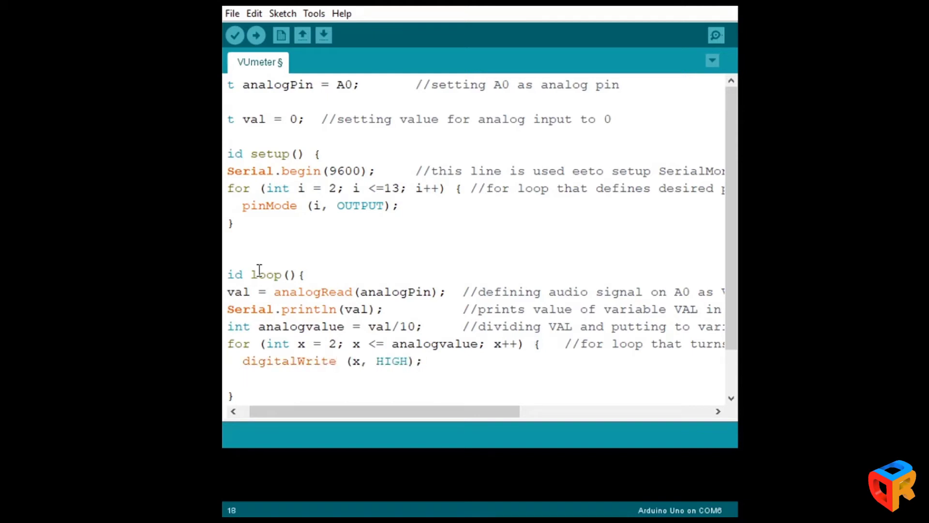
text(})
Write 'for (int y = 13; y >= analogvalue; y--)' containing digitalWrite(y, LOW), with brace and comment.
key(Return)
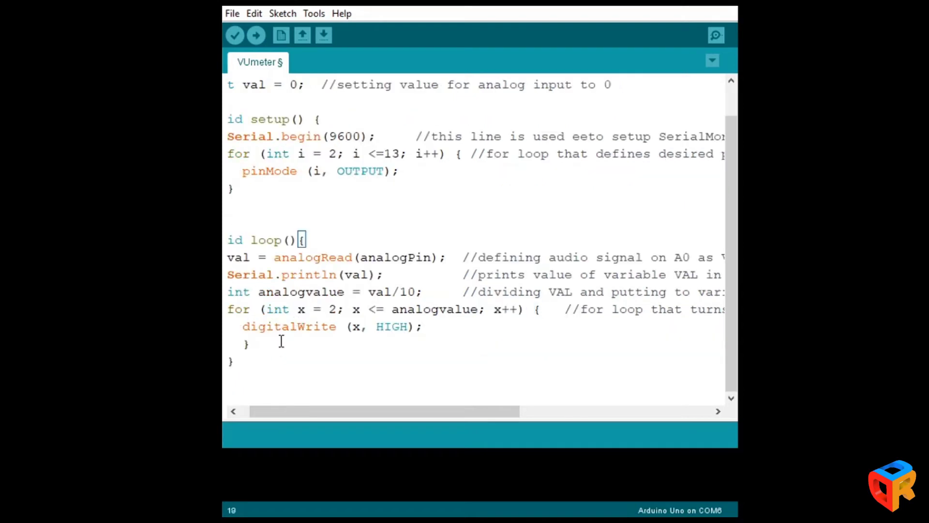
text(for (int)
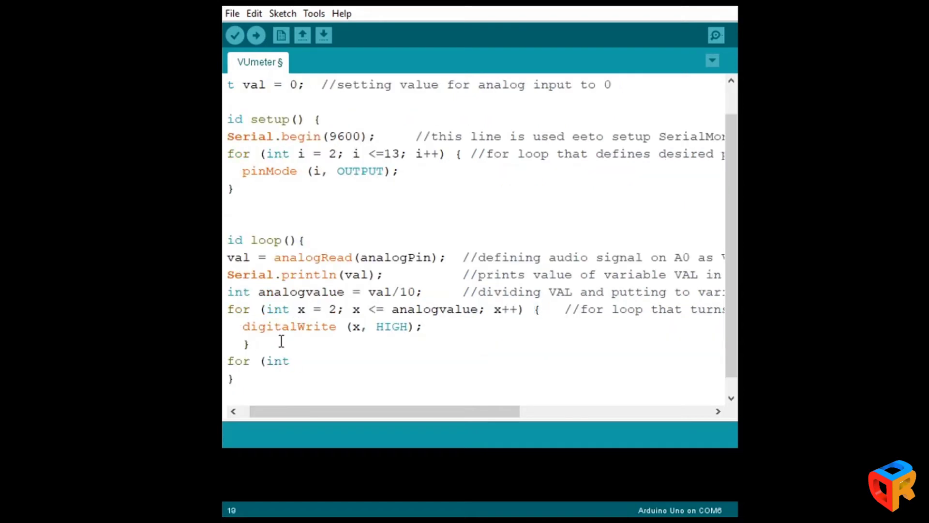
text( y = 13; y >)
text(= an)
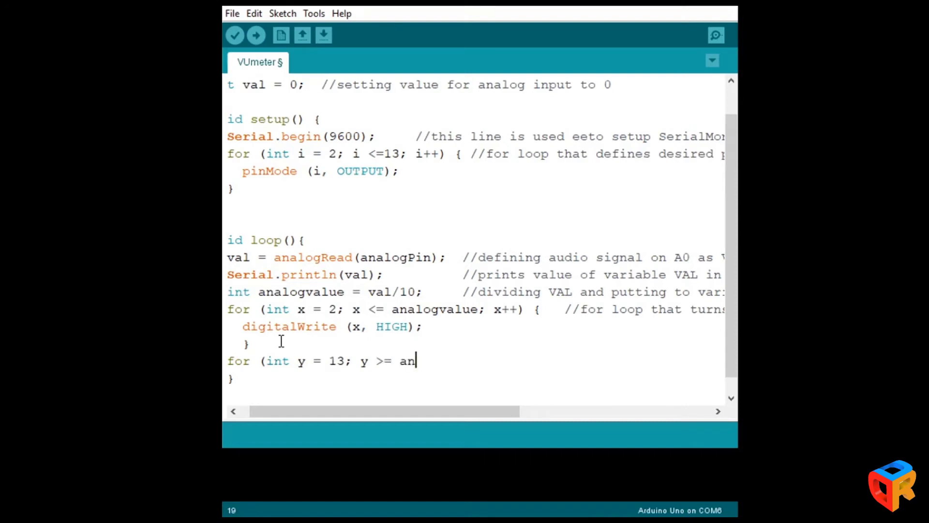
text(alogvalue; y--) {)
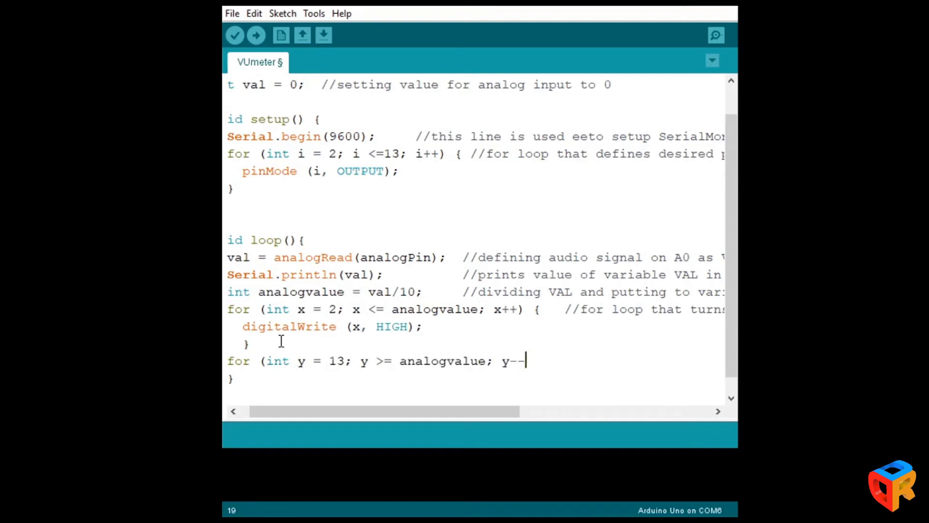
key(Return)
text(digitalWrite(y, LOW);)
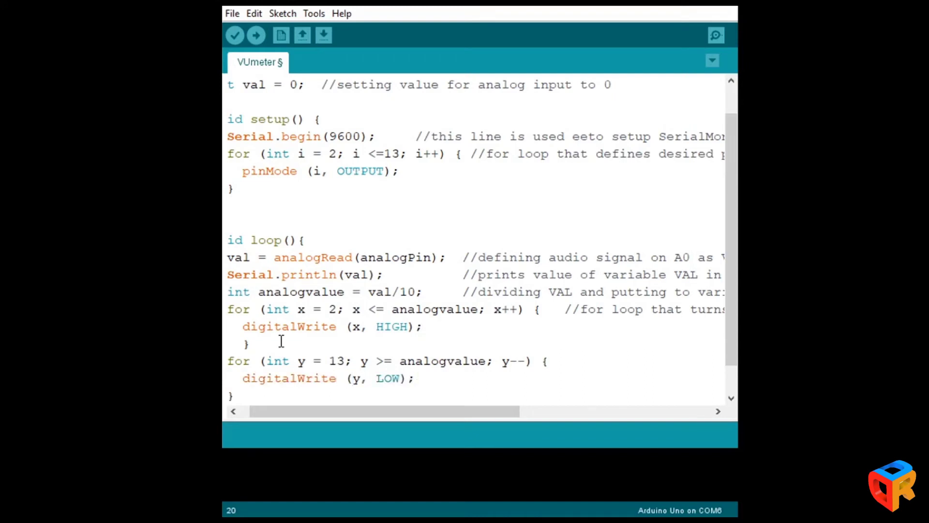
key(Return)
text(})
click(592, 317)
text({  //for loop that turns off so)
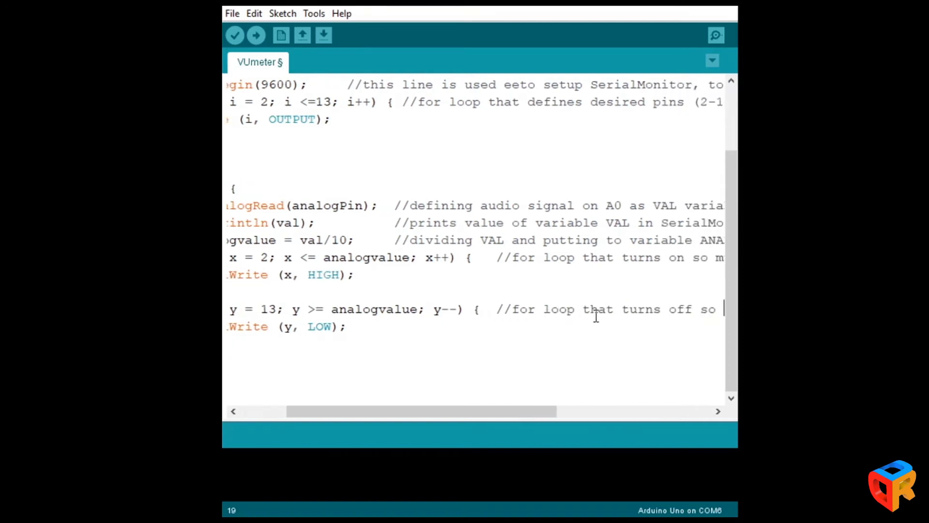
text( much LEDs, as big the ANALOGVALUE is)
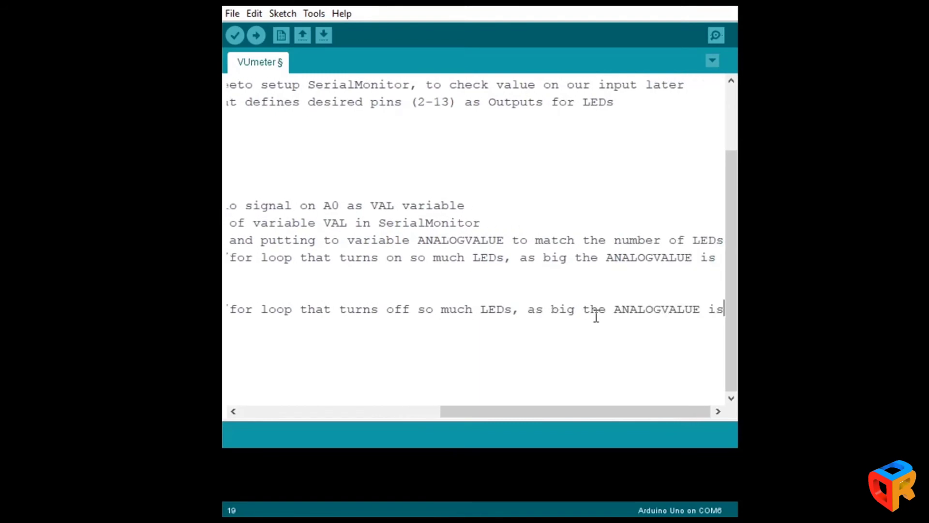
drag(506, 413, 294, 414)
scroll(435, 348, up, 3)
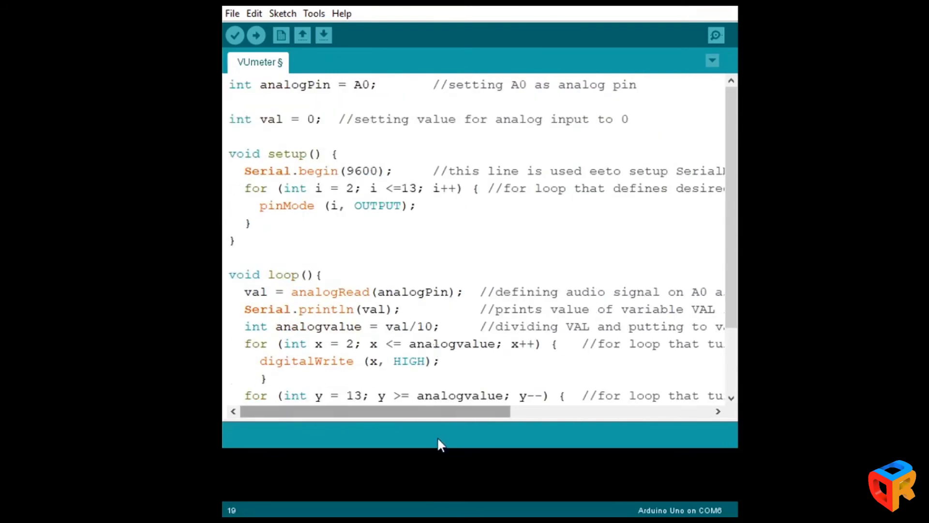
scroll(444, 363, down, 2)
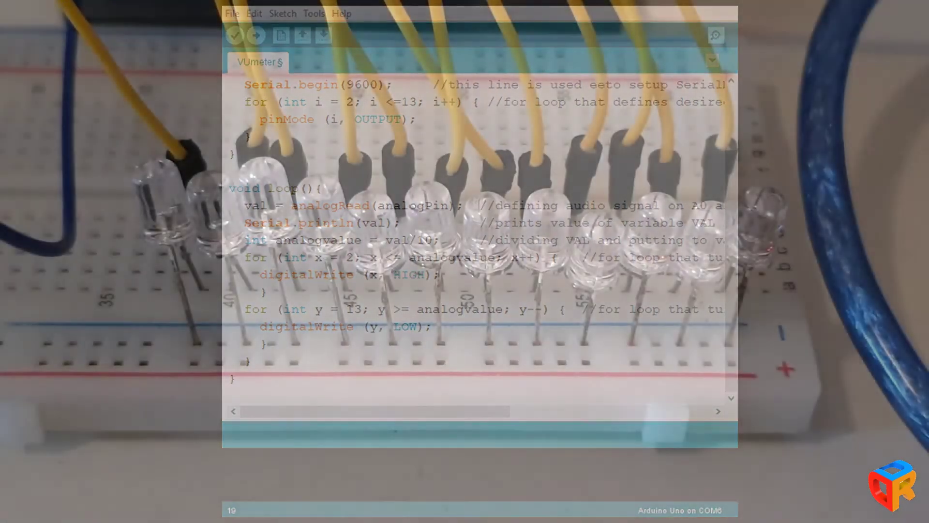